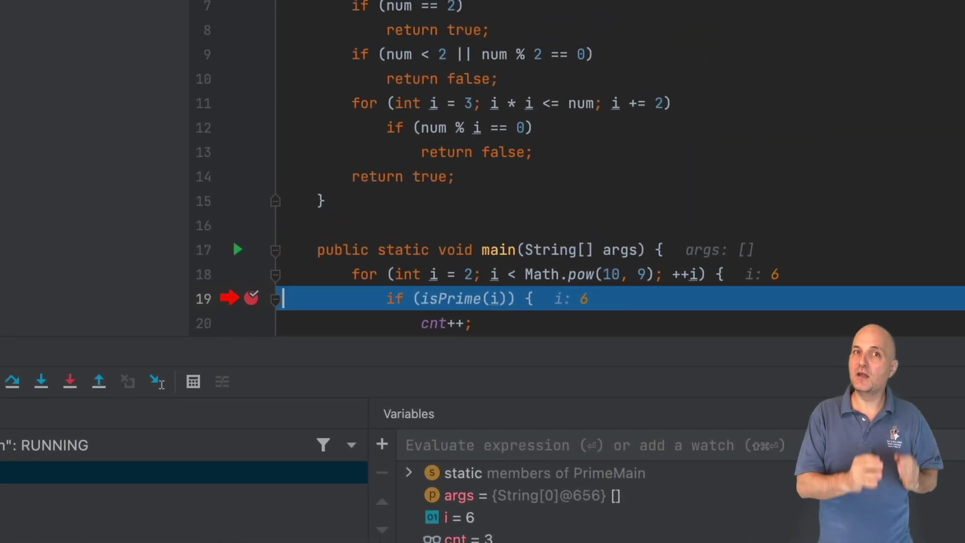
Step: Step over to i = 7, then step into isPrime and back out, returning true
click(46, 378)
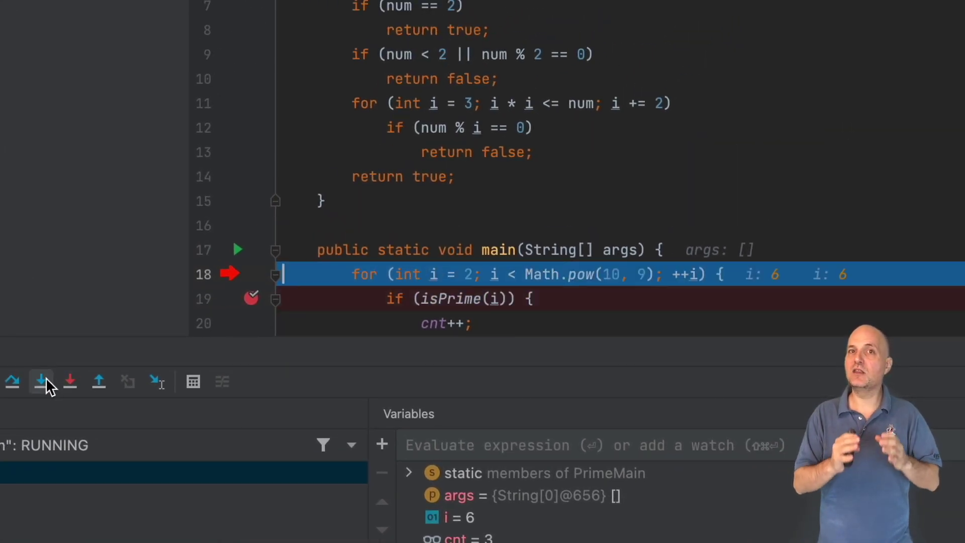
click(45, 378)
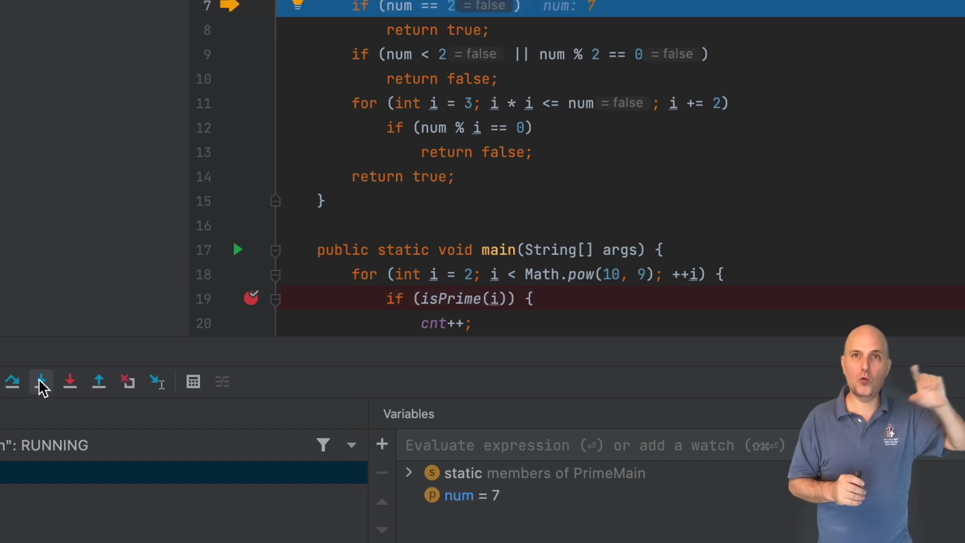
click(94, 379)
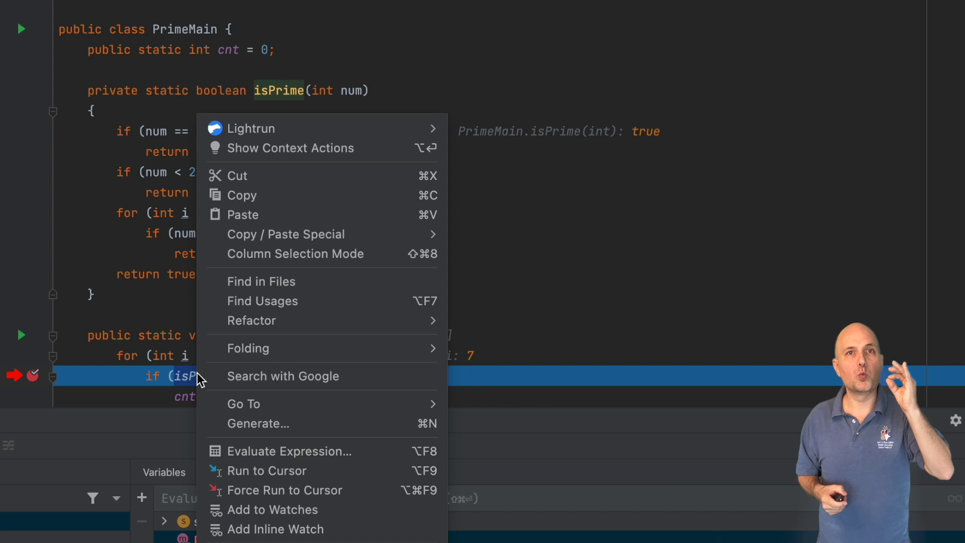
Step: Evaluate isPrime(i) as true, then isPrime(50), isPrime(51) and isPrime(57) as false
click(270, 450)
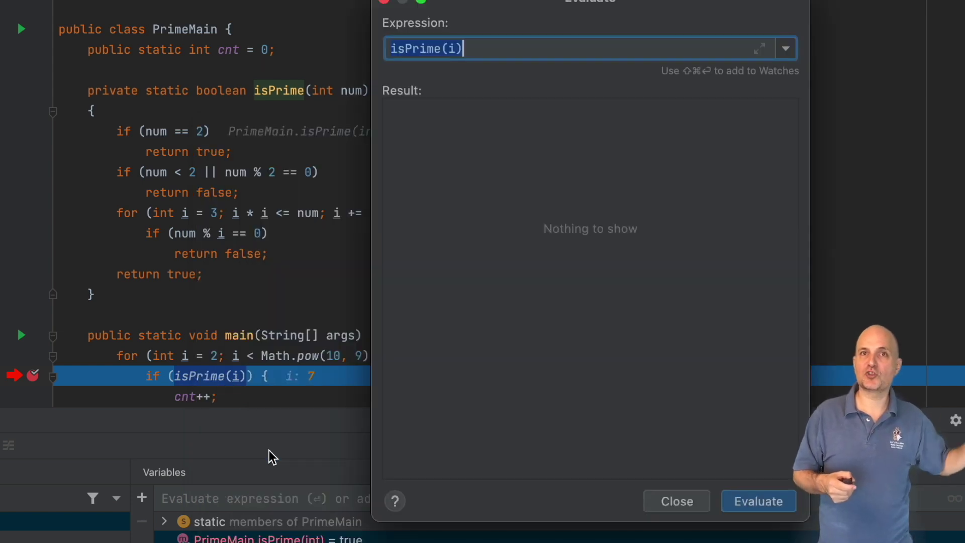
key(Return)
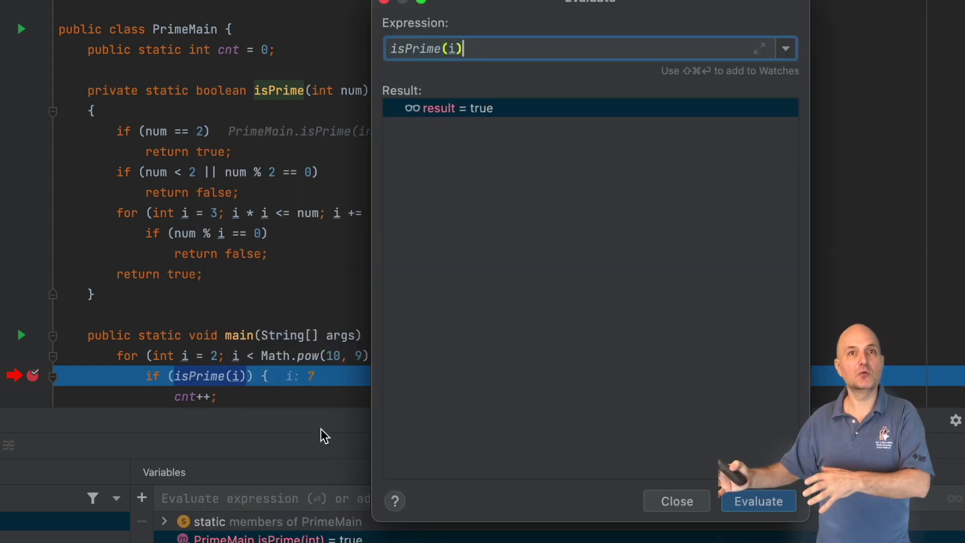
click(456, 48)
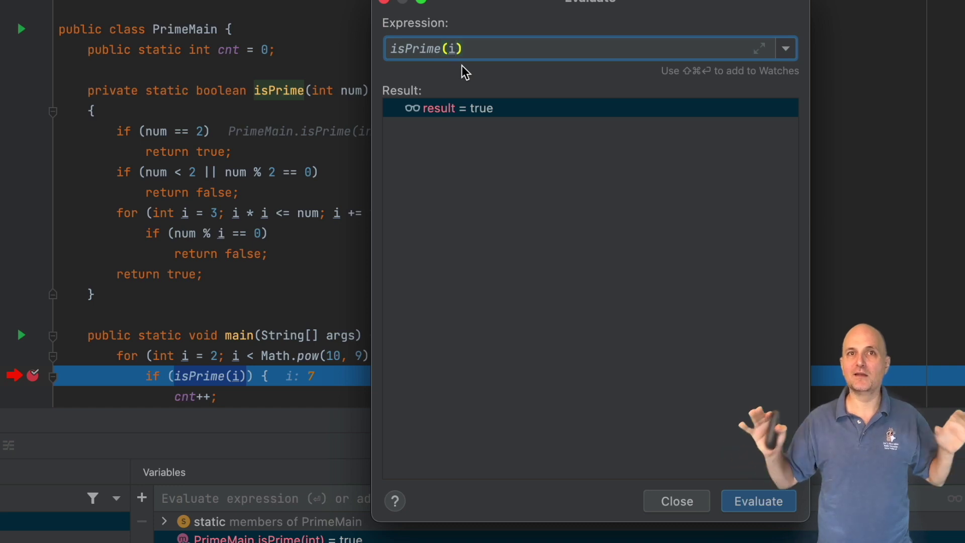
key(BackSpace)
text(50)
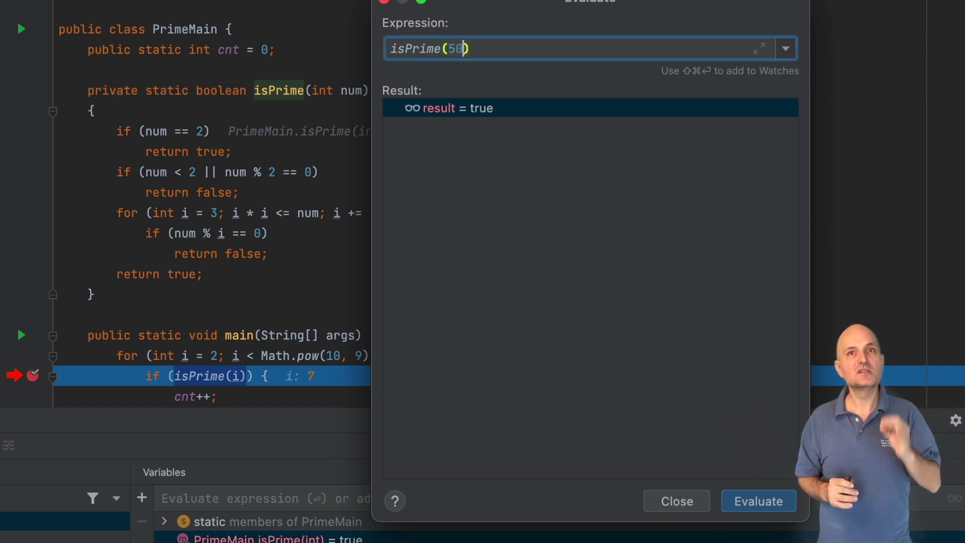
key(Return)
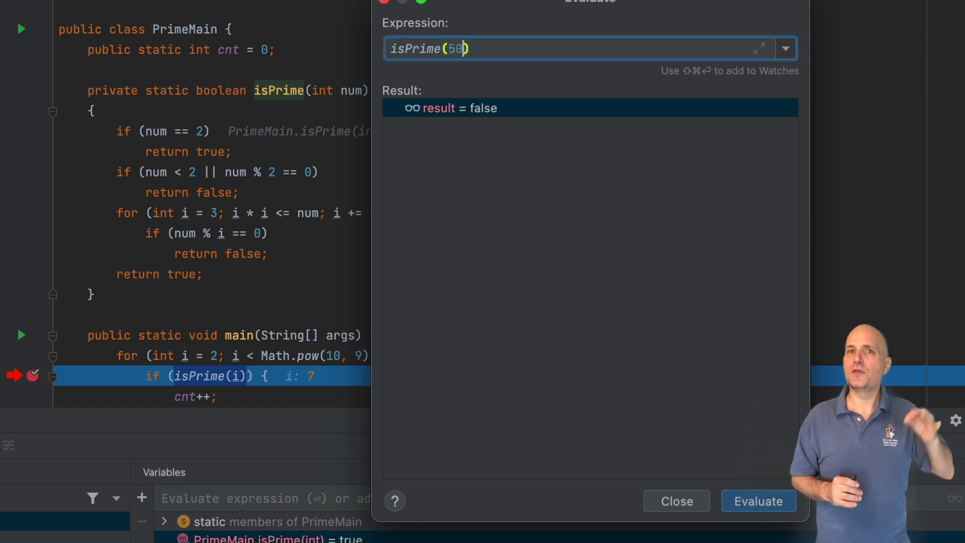
key(BackSpace)
text(1)
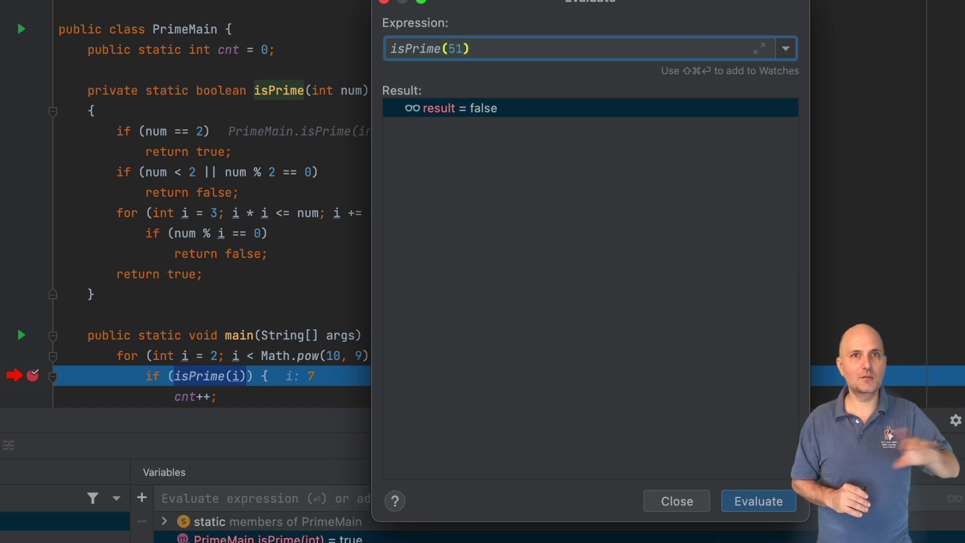
key(BackSpace)
text(7)
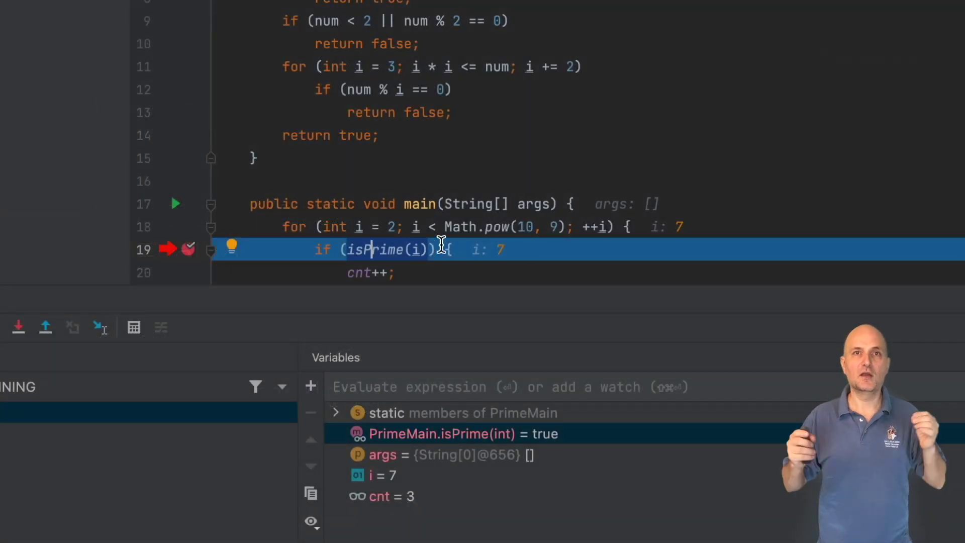
Step: Add an inline watch on isPrime(i) at PrimeMain.java line 19, showing true
right_click(419, 250)
mouse_move(379, 208)
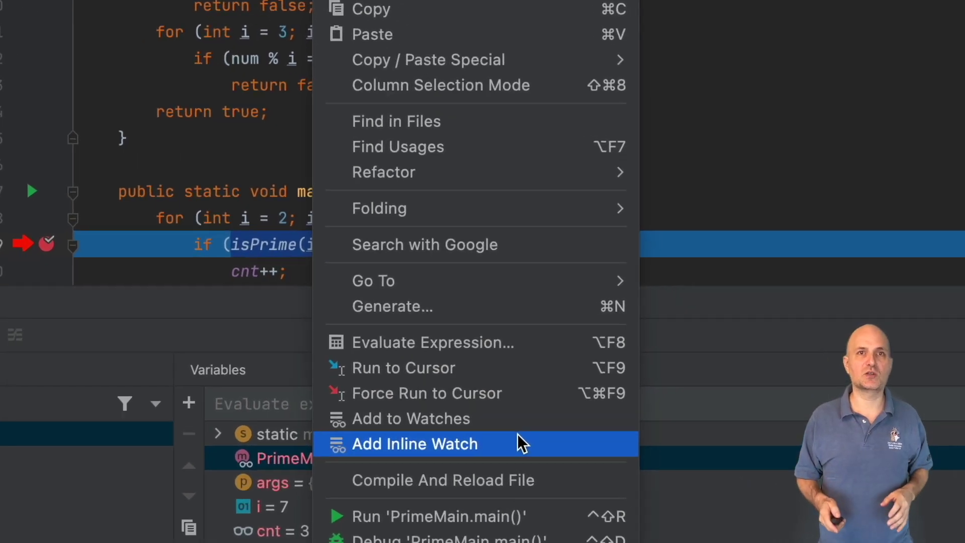
click(455, 451)
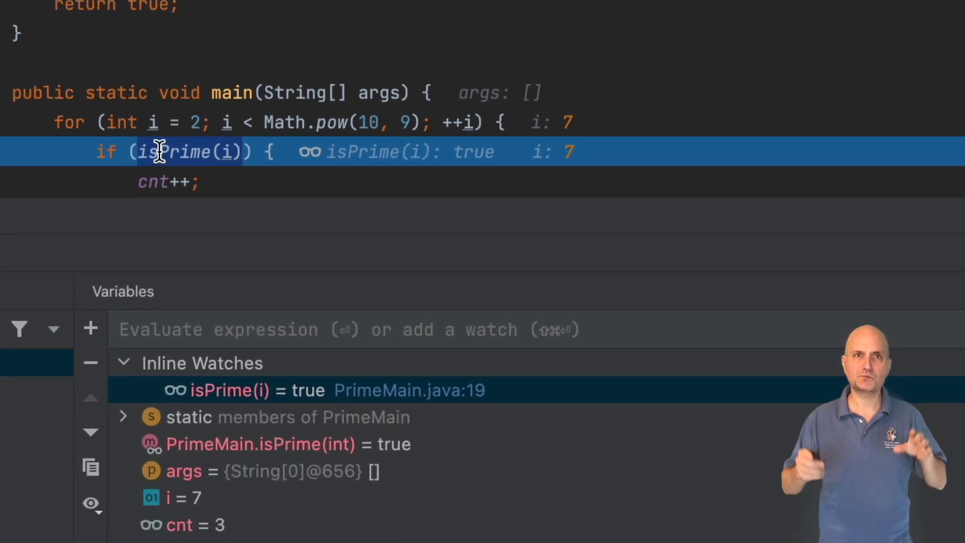
Step: Add isPrime(i) from the editor to the regular Watches list, showing true
right_click(160, 151)
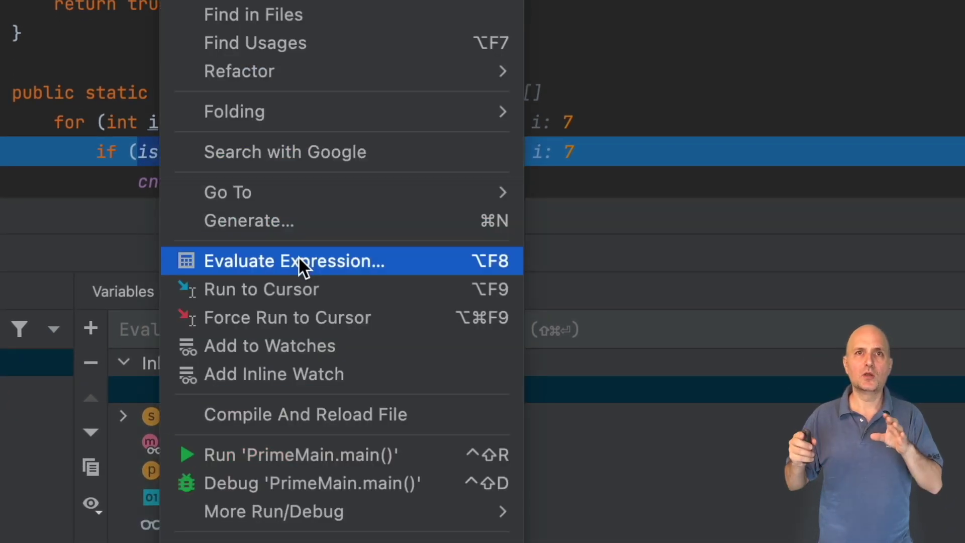
click(369, 338)
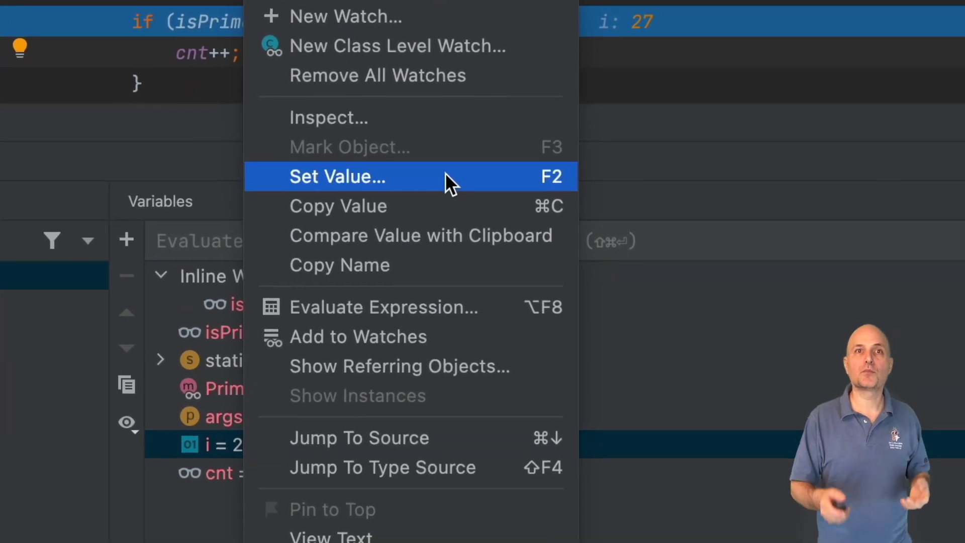
Step: Set the loop variable i to 50 in the Variables panel
click(467, 243)
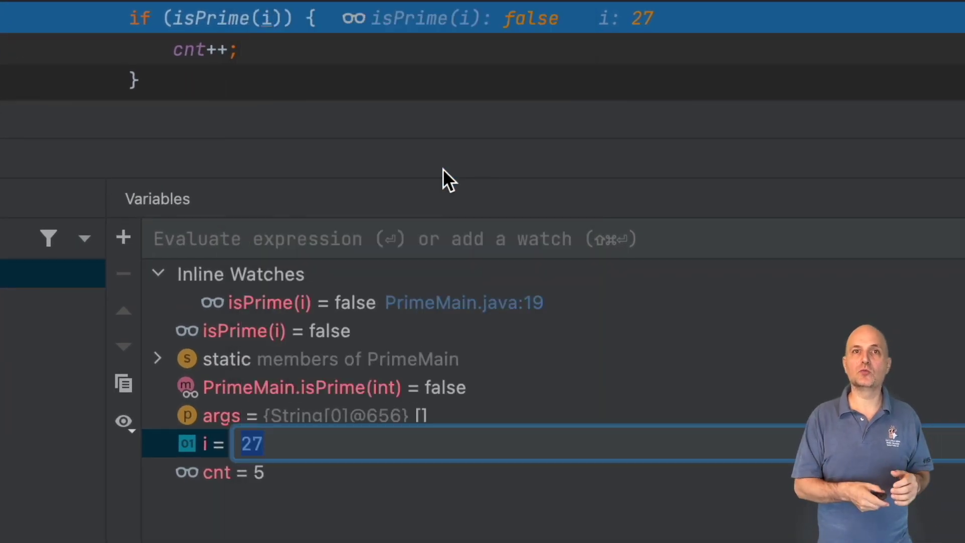
text(50)
key(Return)
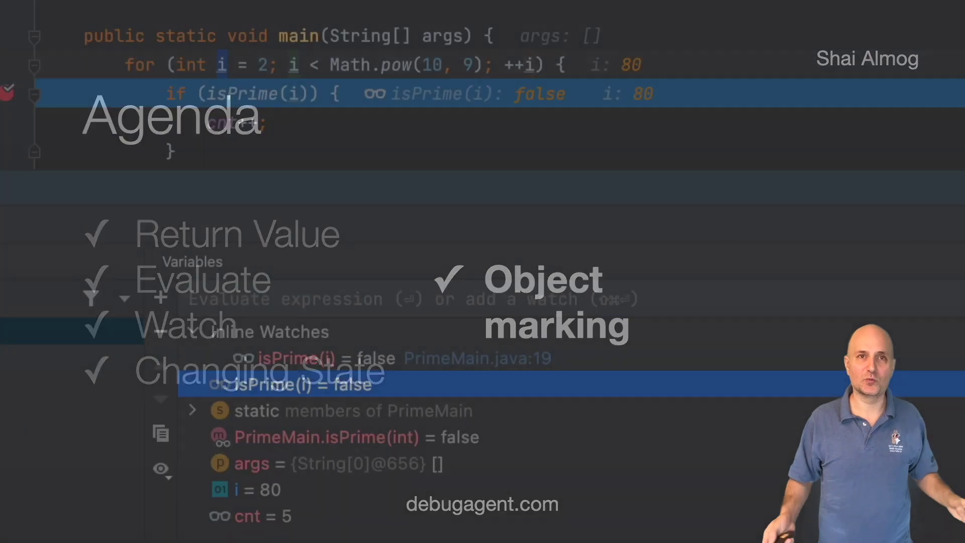
Step: Create a new Thread.currentThread() watch via autocomplete, showing the main thread
right_click(641, 385)
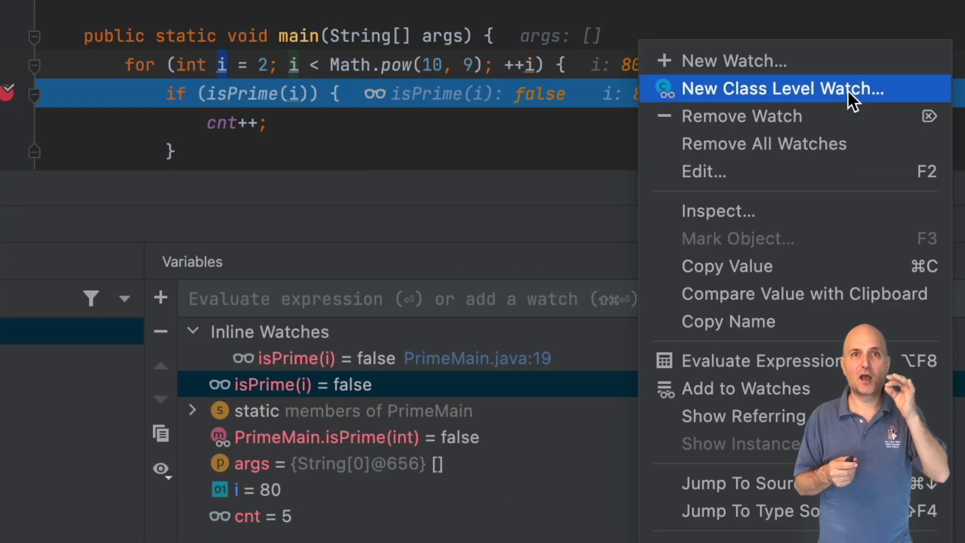
click(866, 70)
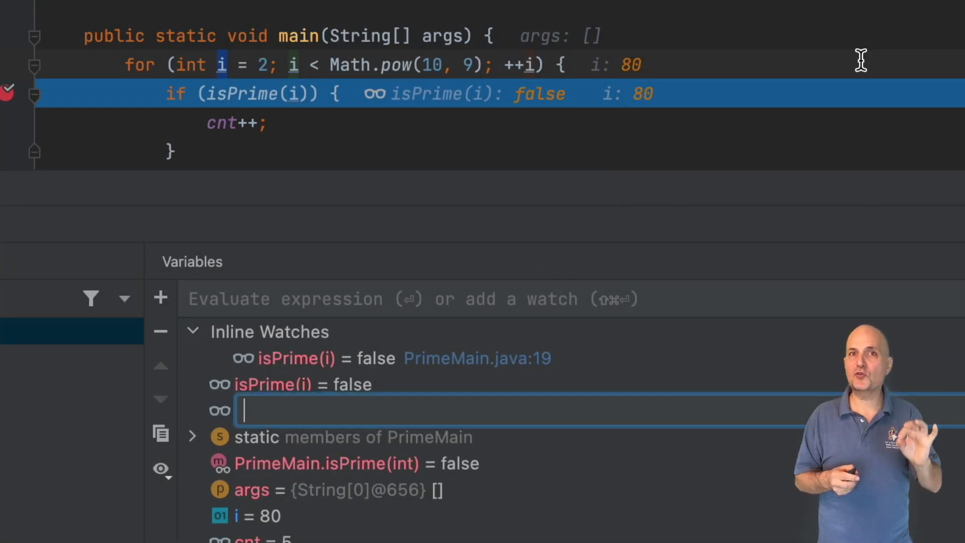
text(Thr)
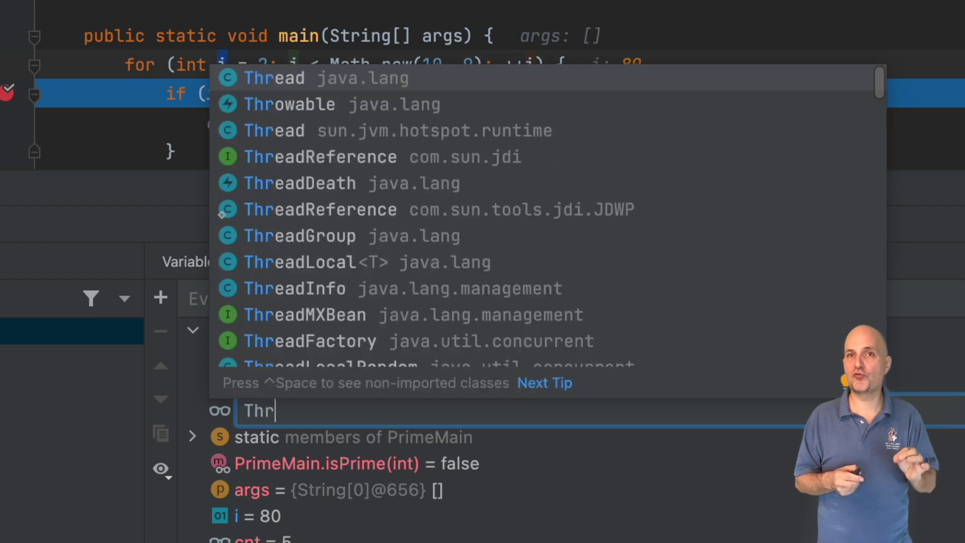
key(Return)
text(.cu)
key(Return)
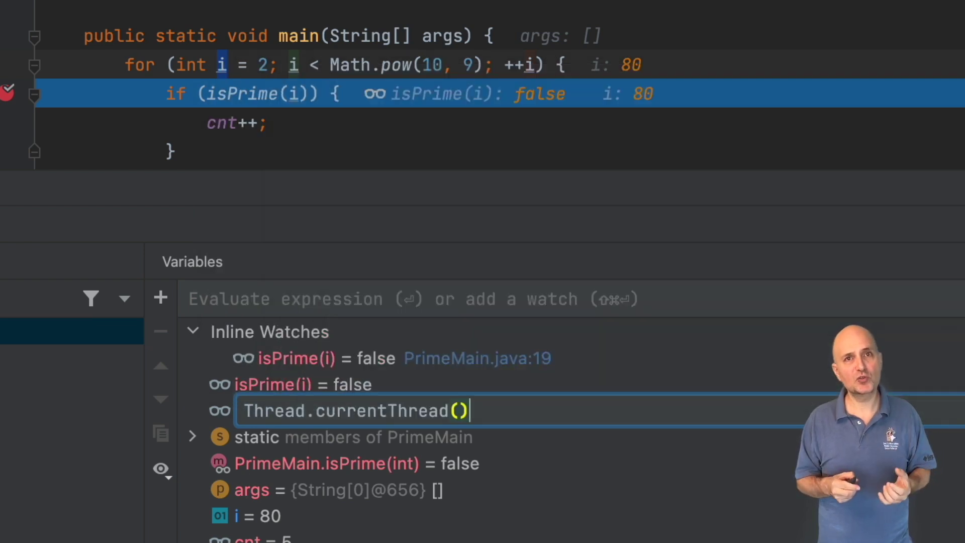
key(Return)
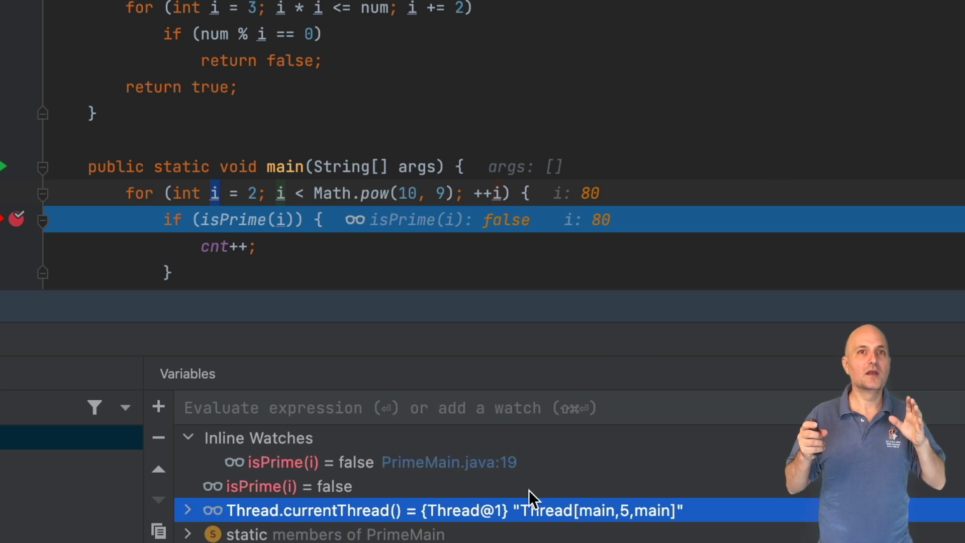
Step: Mark the Thread.currentThread() watch object with the label MyThread
right_click(522, 511)
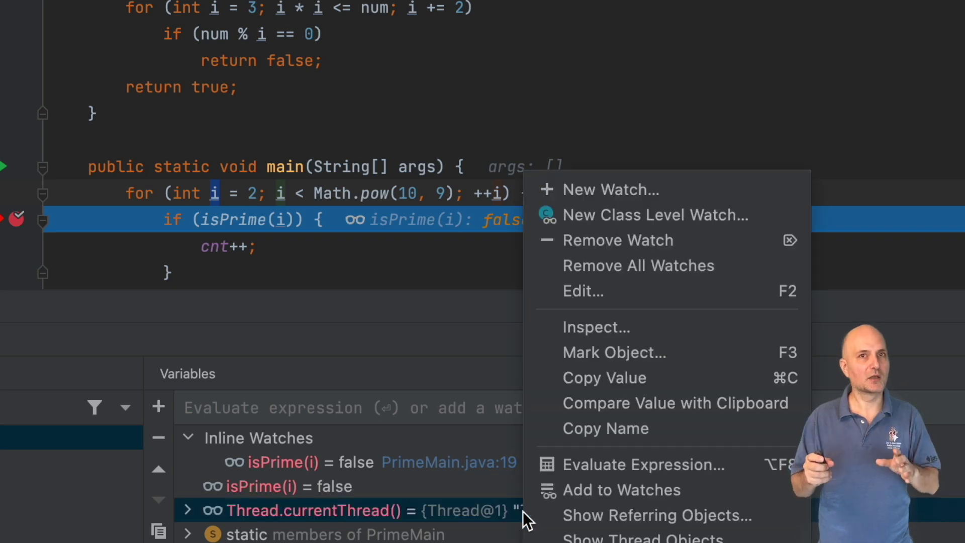
click(596, 353)
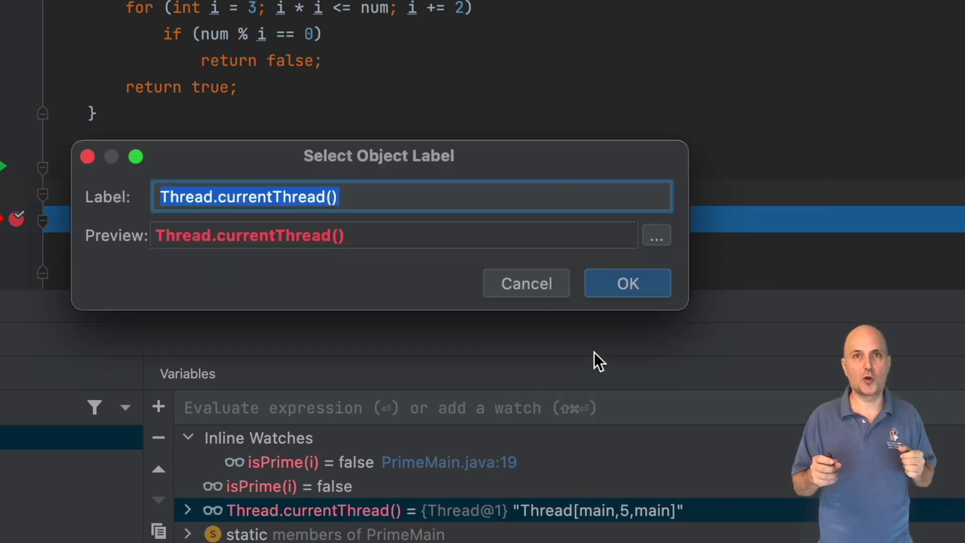
text(My)
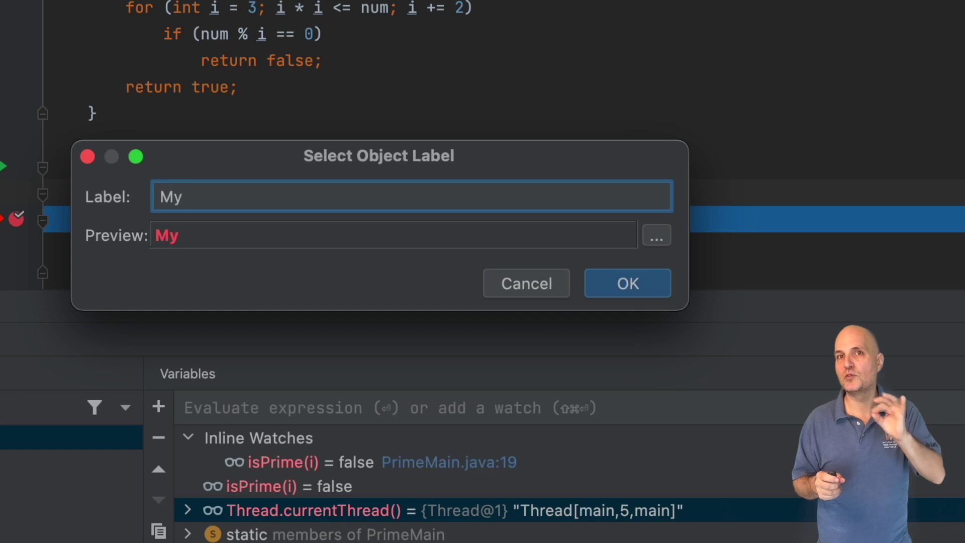
text(Thread)
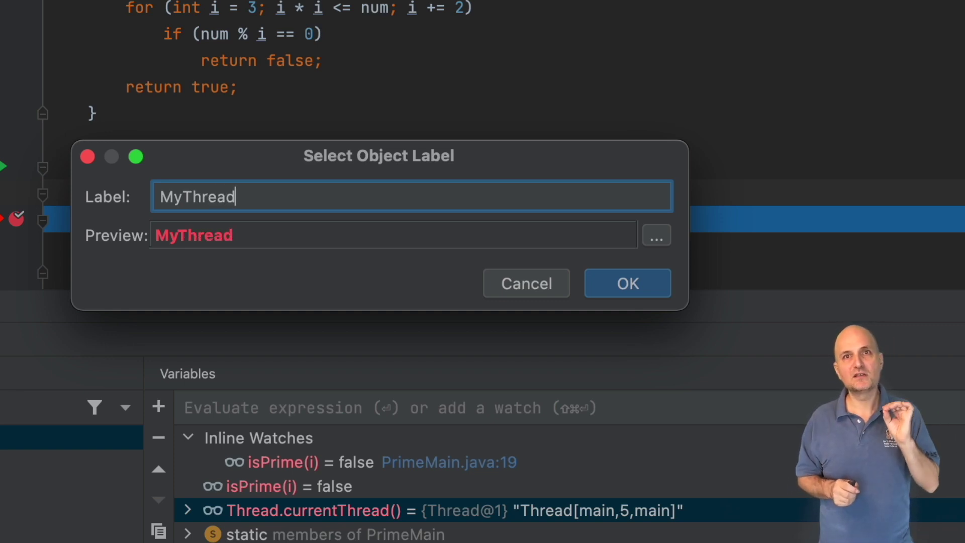
key(Return)
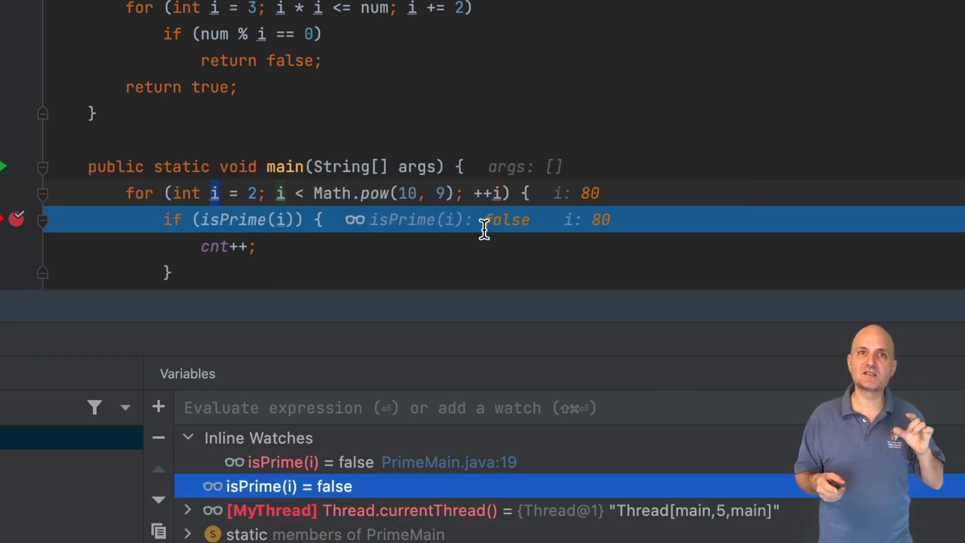
Step: Return focus to the PrimeMain code editor
click(339, 105)
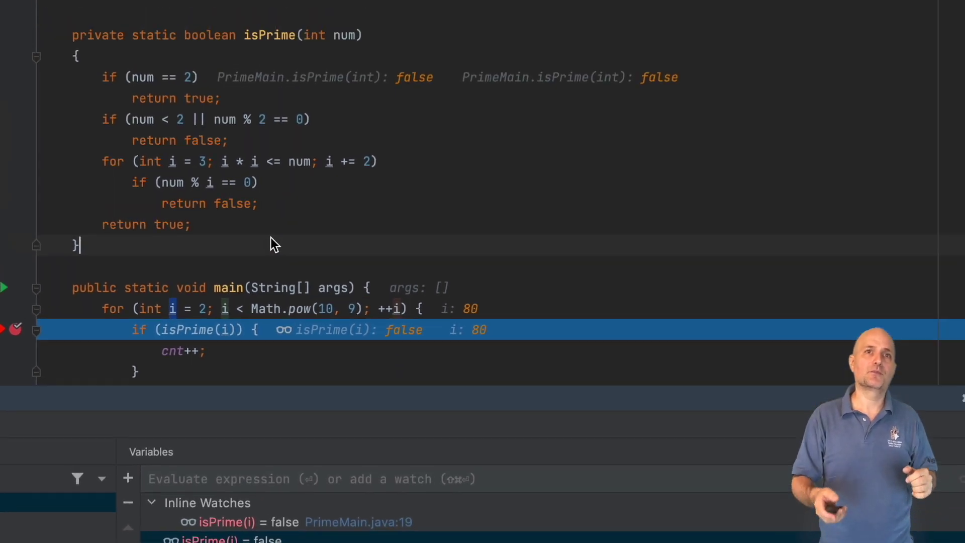
Step: Evaluate MyThread_DebugLabel.name in the expression evaluator, returning "main"
right_click(259, 259)
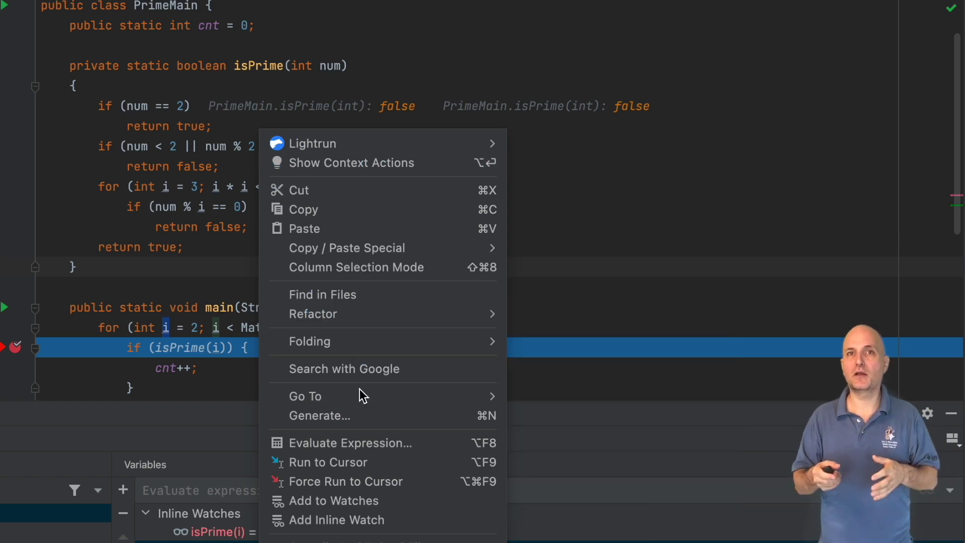
click(371, 442)
text(My)
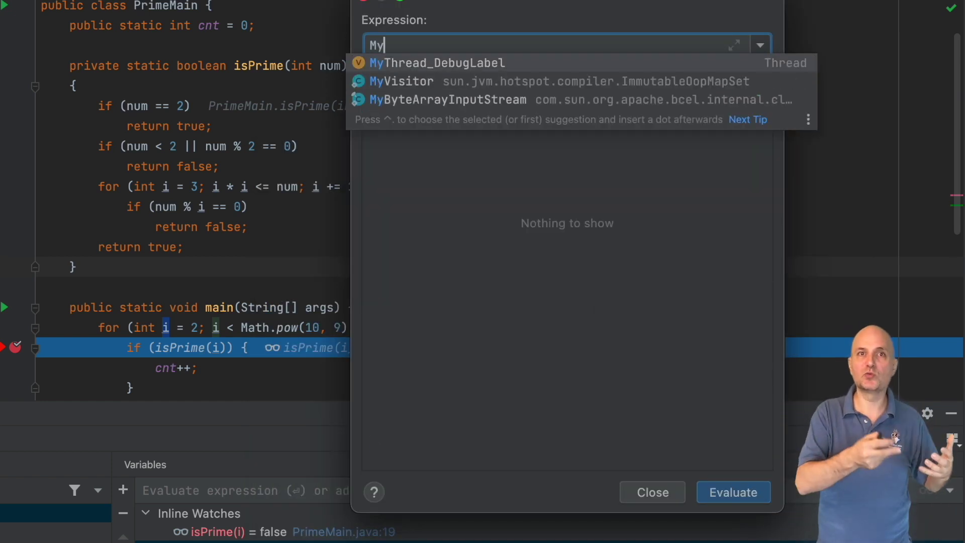
text(Th)
key(Return)
key(Return)
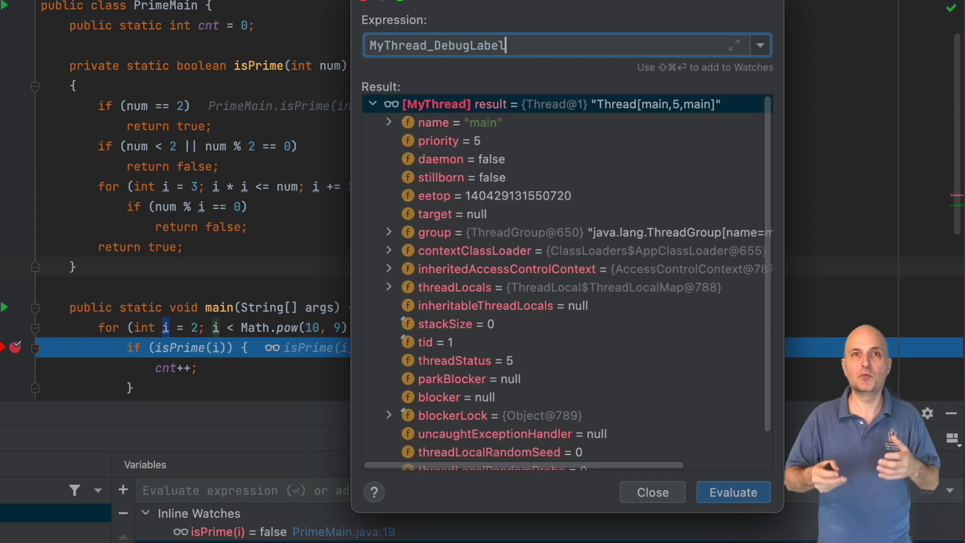
text(.nam)
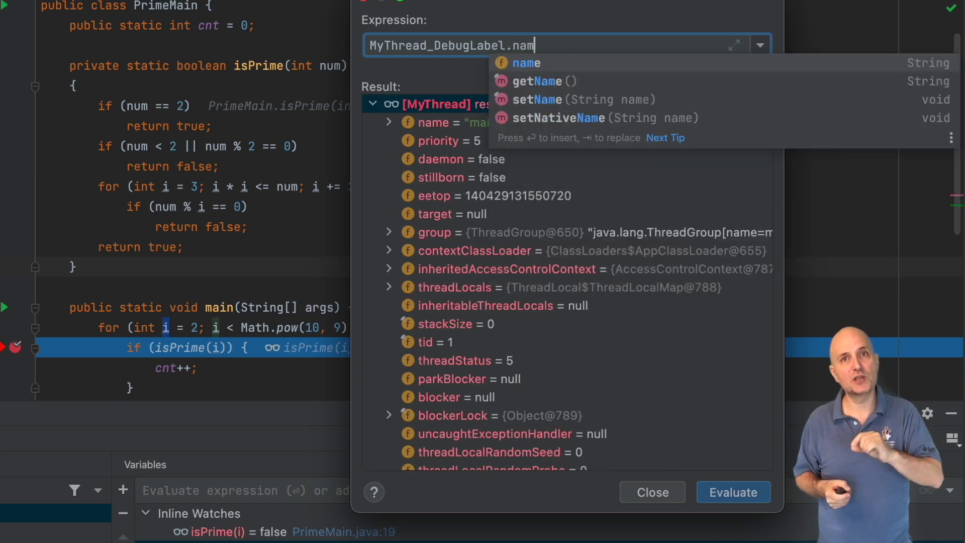
text(e)
key(Return)
key(Return)
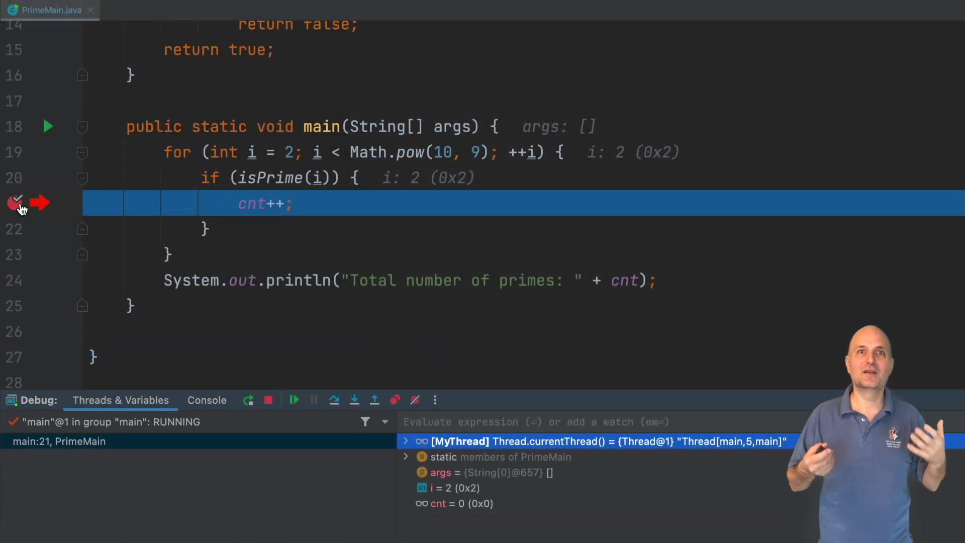
Step: Enable the Condition option in the PrimeMain.java:21 breakpoint's full settings
right_click(18, 204)
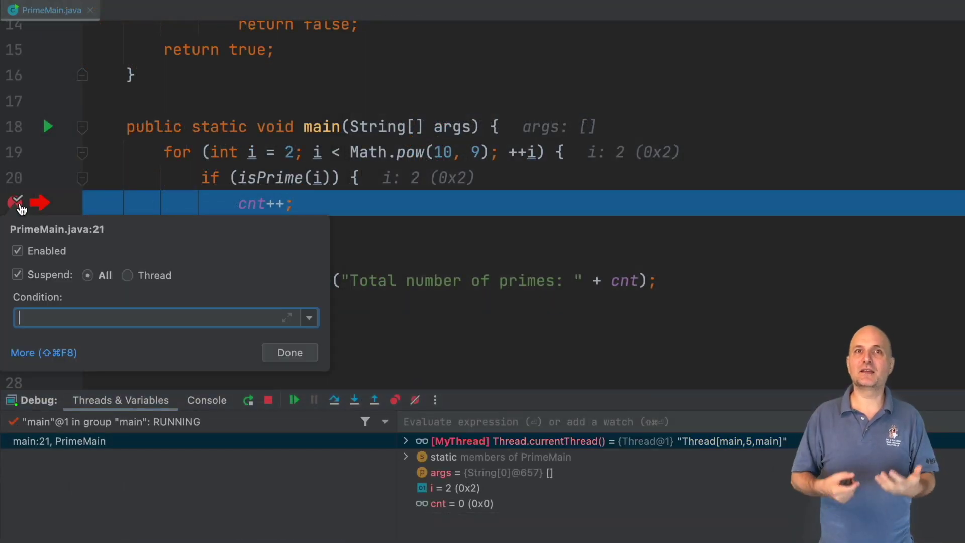
click(44, 352)
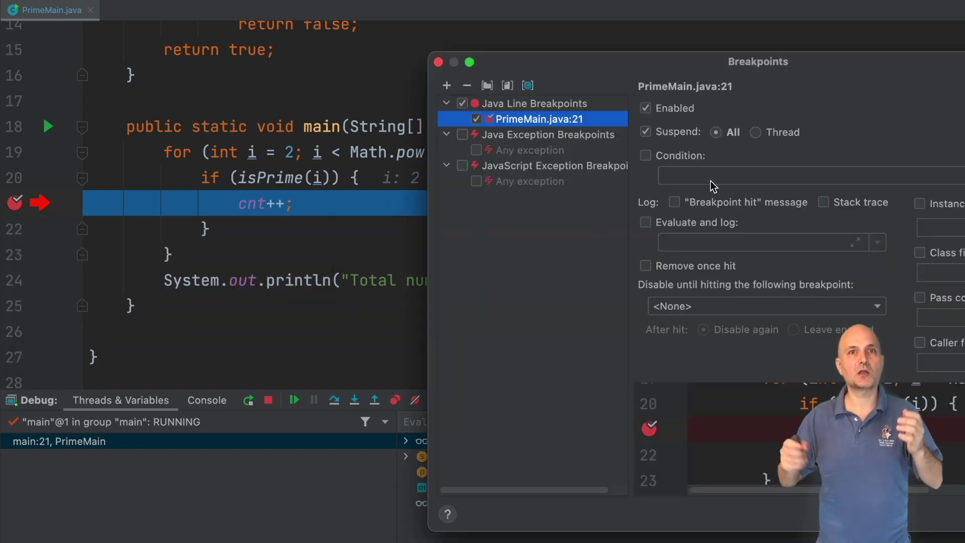
click(668, 156)
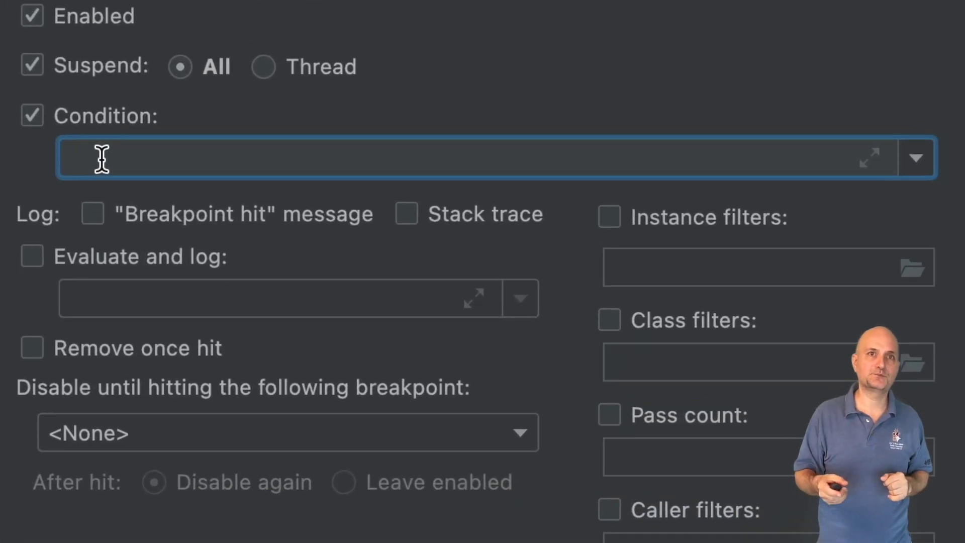
text(My)
Step: Enter the condition MyThread_DebugLabel != Thread.currentThread() using the label and method suggestions
key(Return)
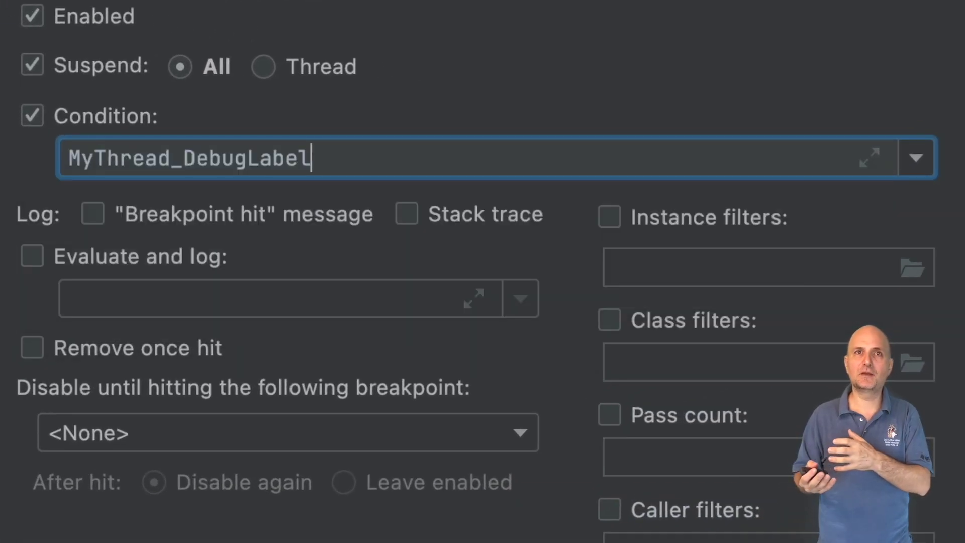
text(.)
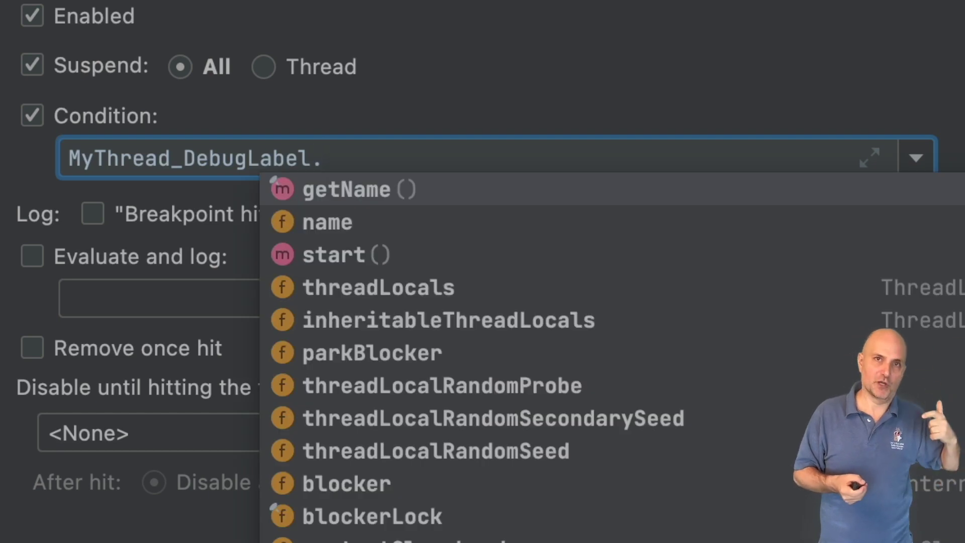
key(Down)
key(Down)
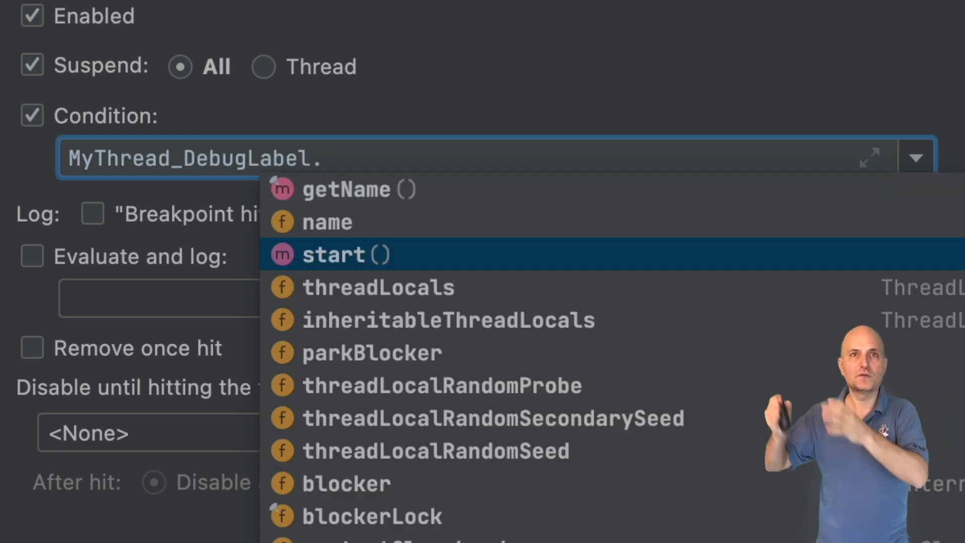
key(Up)
key(Up)
key(BackSpace)
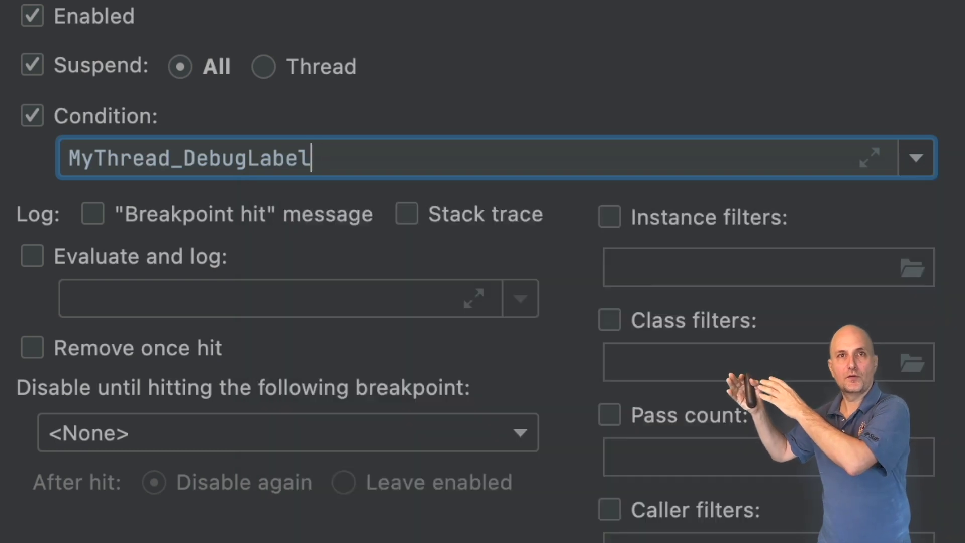
text( != )
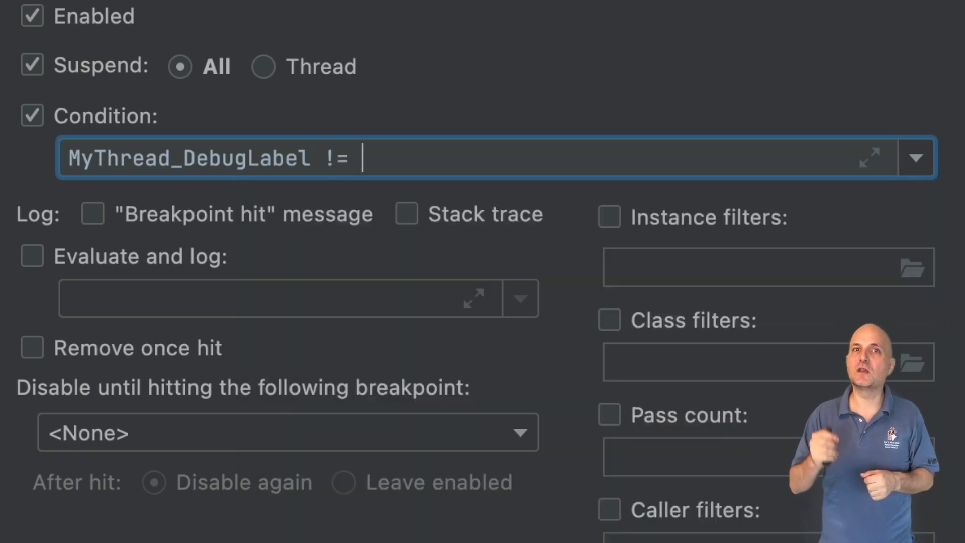
text(Thr)
key(Return)
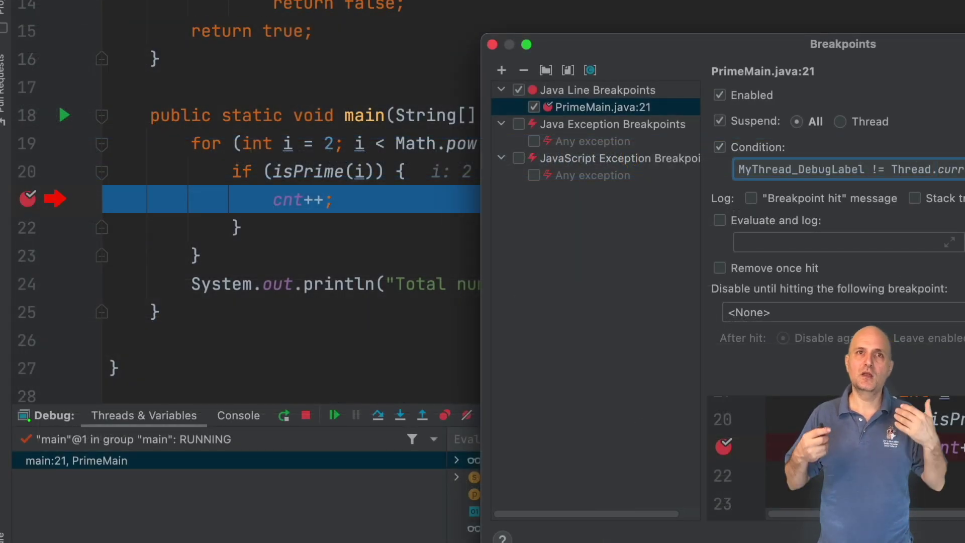
Step: Apply the condition to the line 21 breakpoint and resume PrimeMain
key(Return)
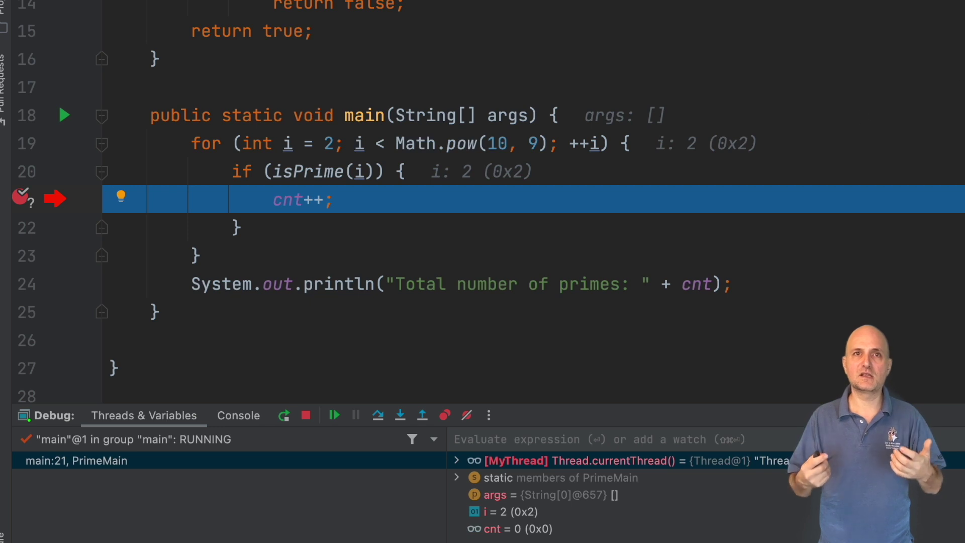
click(334, 416)
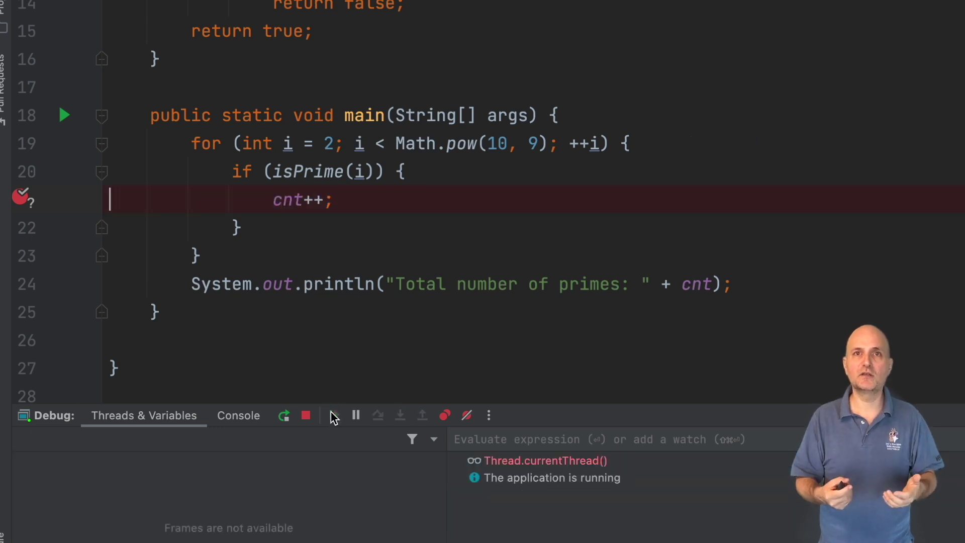